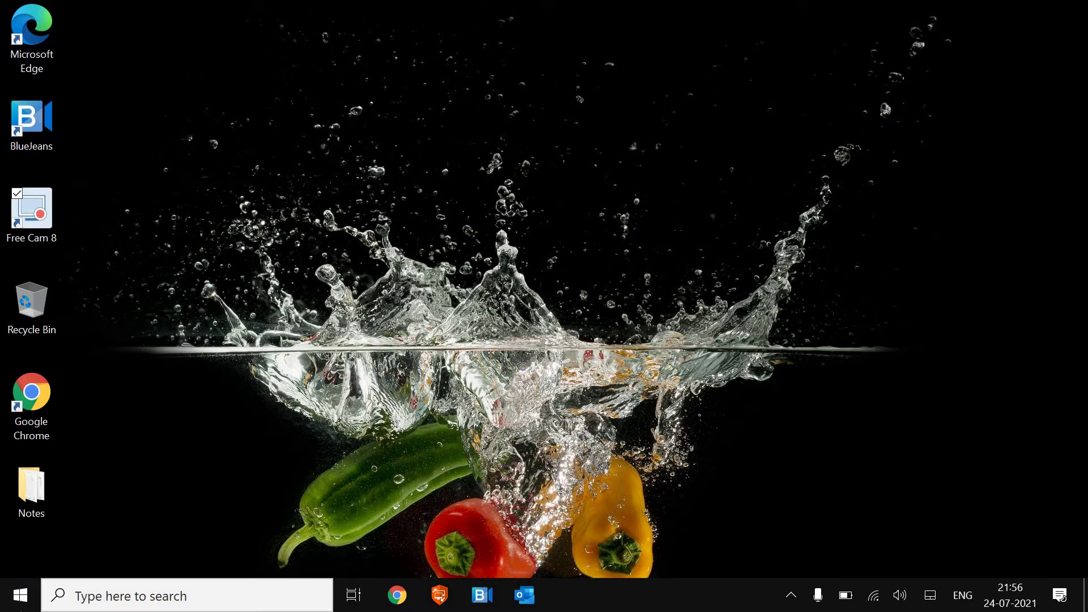
- Open Task Manager from the Start button's right-click menu and show its Startup tab
right_click(21, 598)
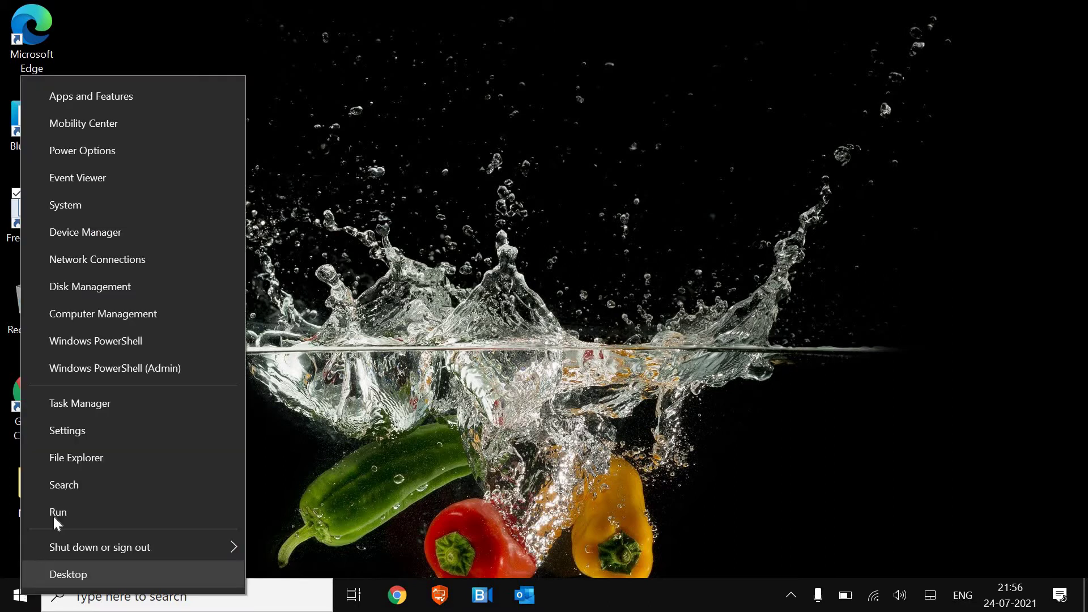
click(130, 406)
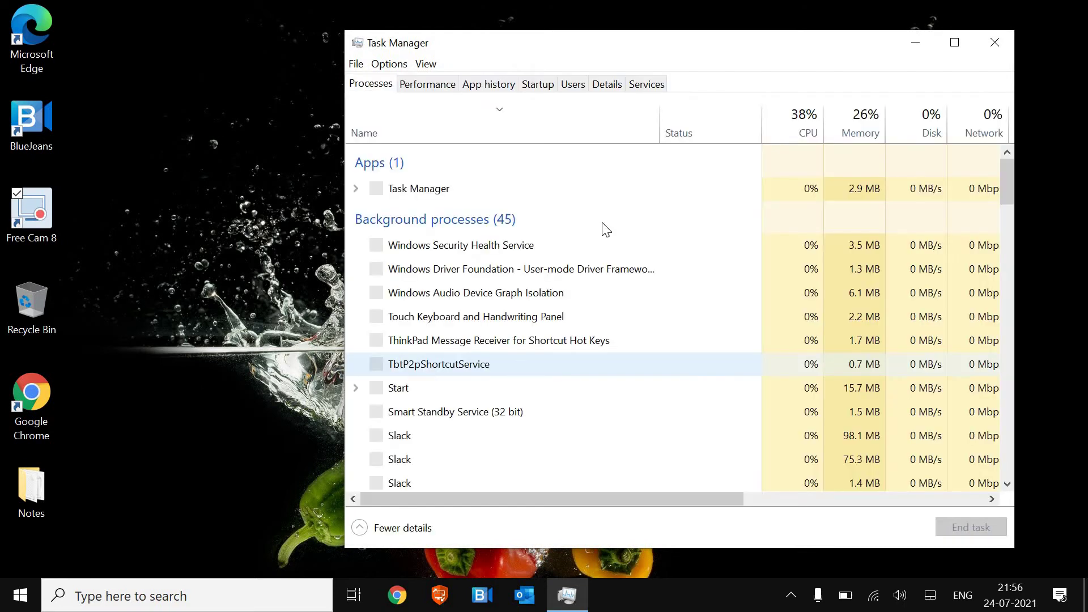
click(538, 85)
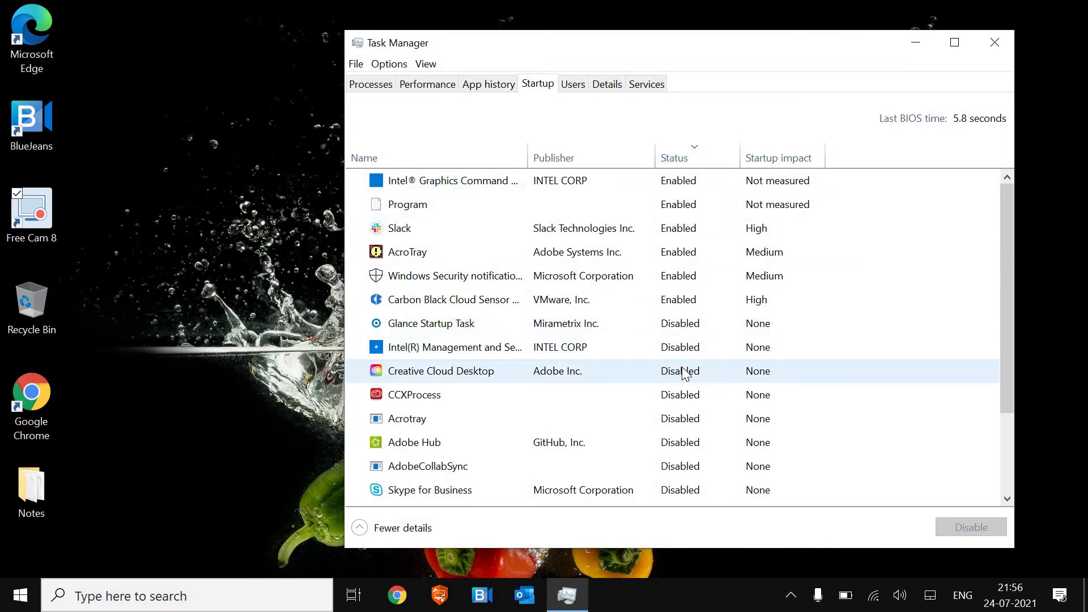
- Inspect the Creative Cloud Desktop, CCXProcess, Intel Graphics Command and Windows Security notification entries without changing them
click(503, 368)
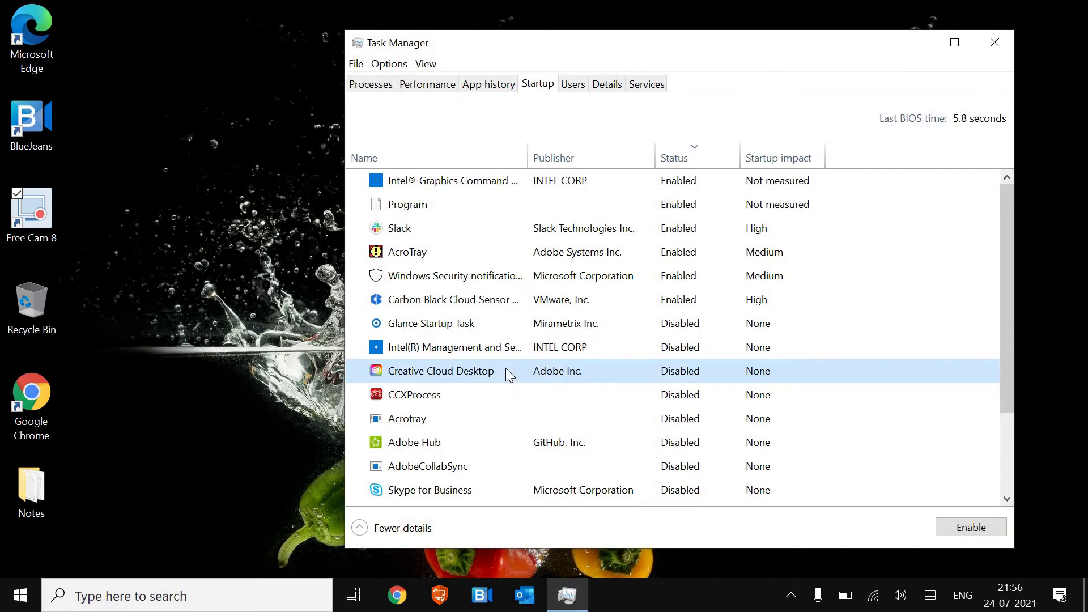
right_click(657, 369)
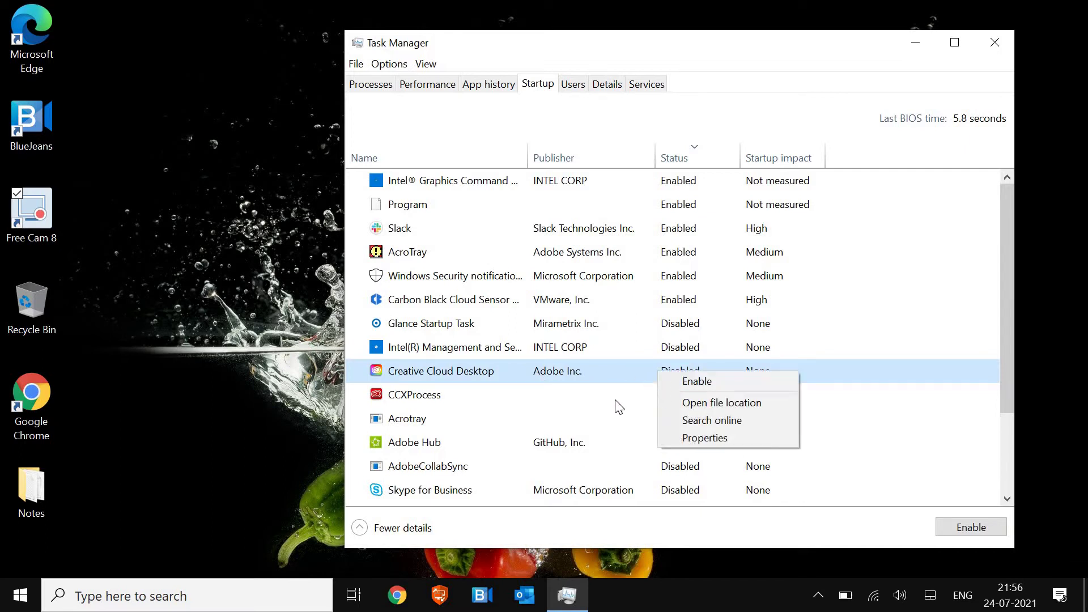
click(724, 402)
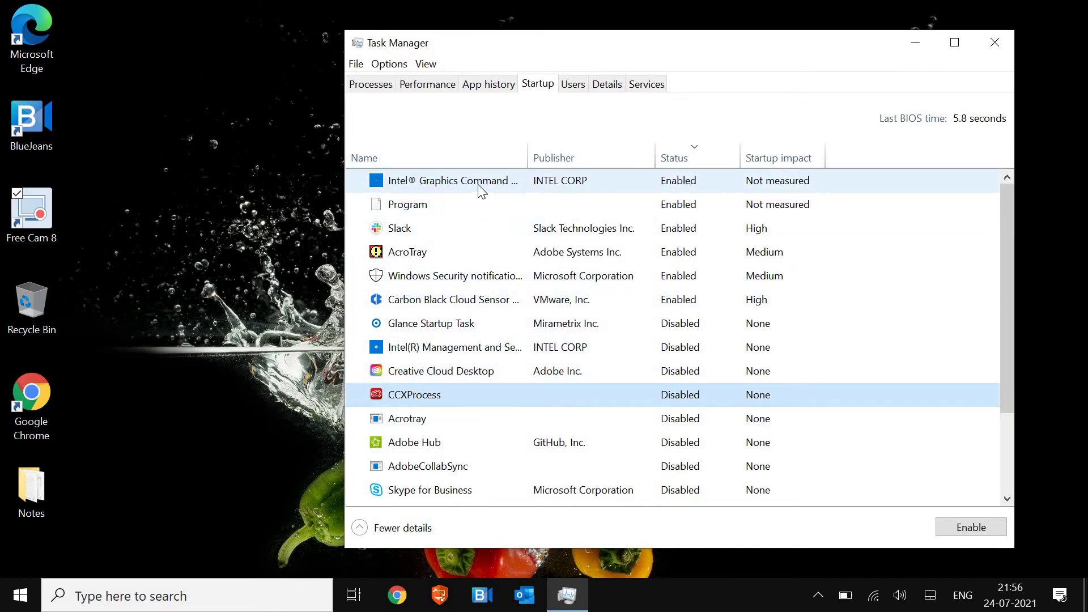
click(433, 180)
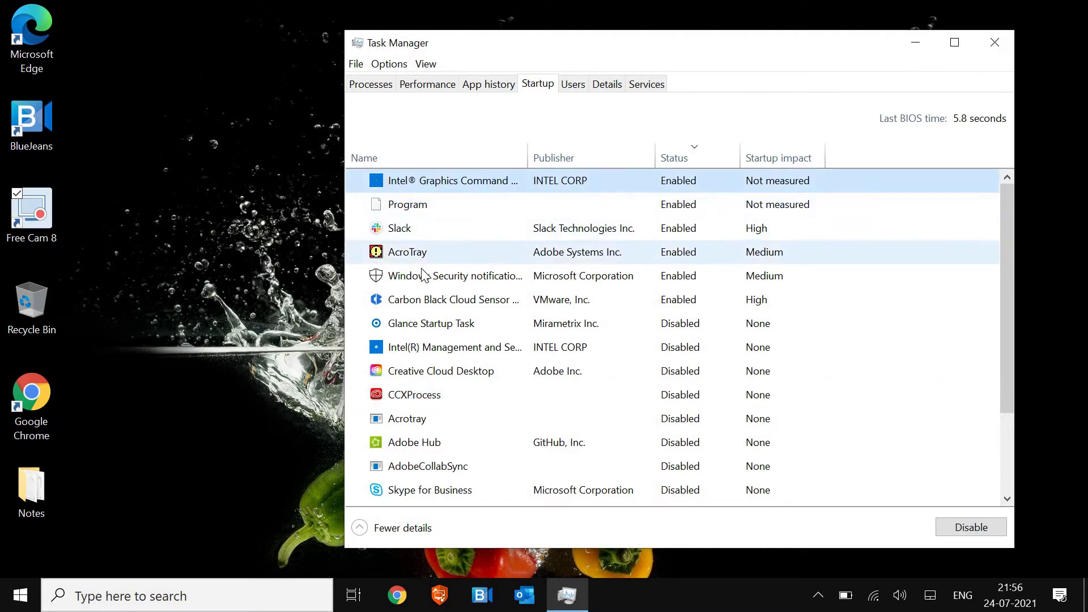
click(493, 276)
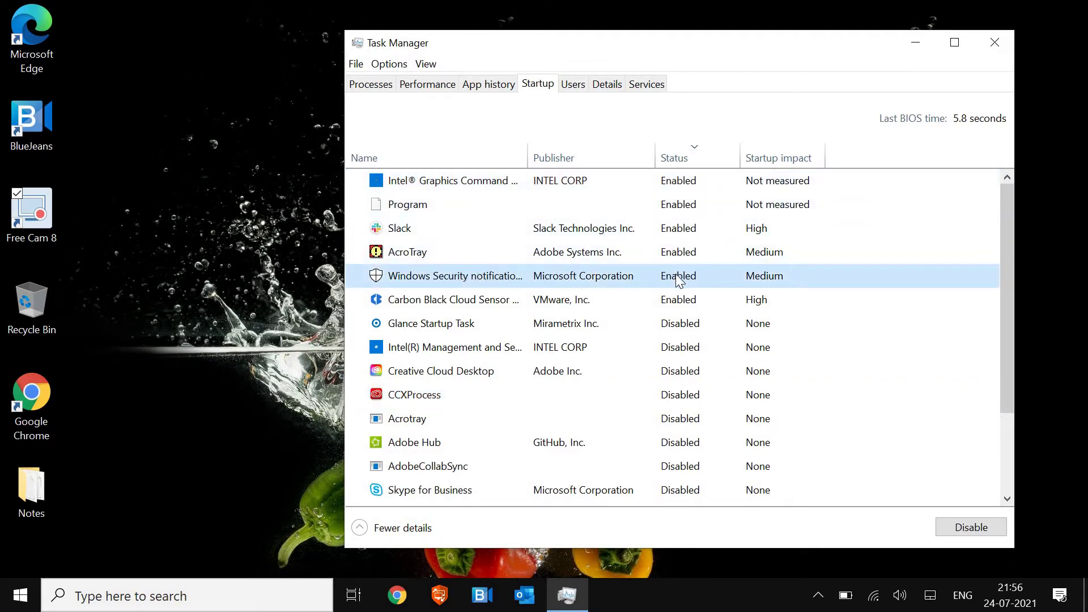
- Check the Adobe Hub and Program entries, leave their statuses unchanged, and close Task Manager
scroll(549, 383, down, 1)
scroll(437, 397, down, 1)
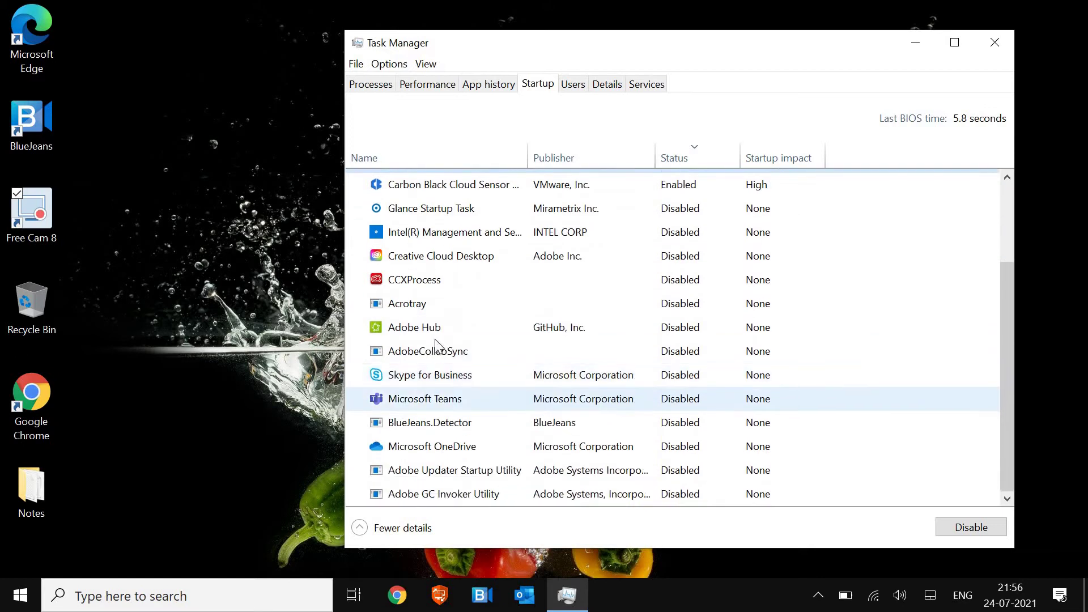
click(440, 335)
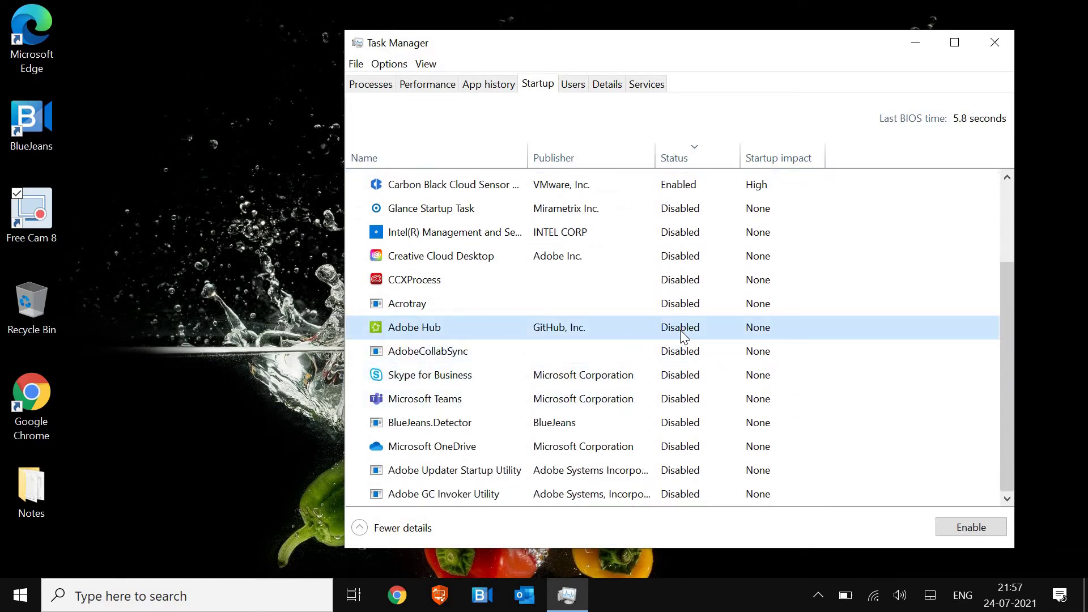
scroll(687, 274, up, 2)
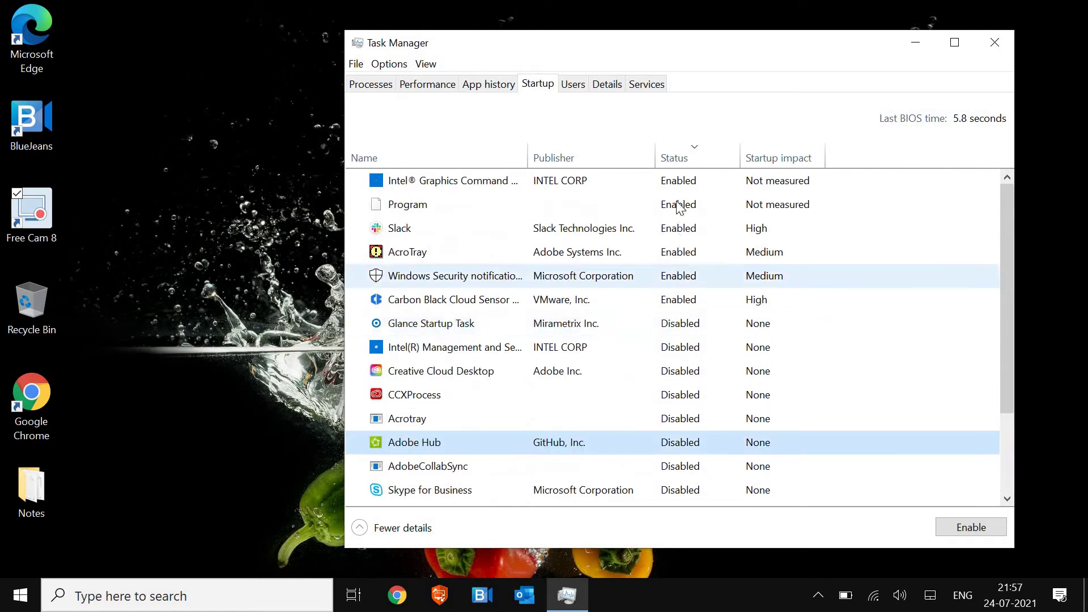
right_click(680, 206)
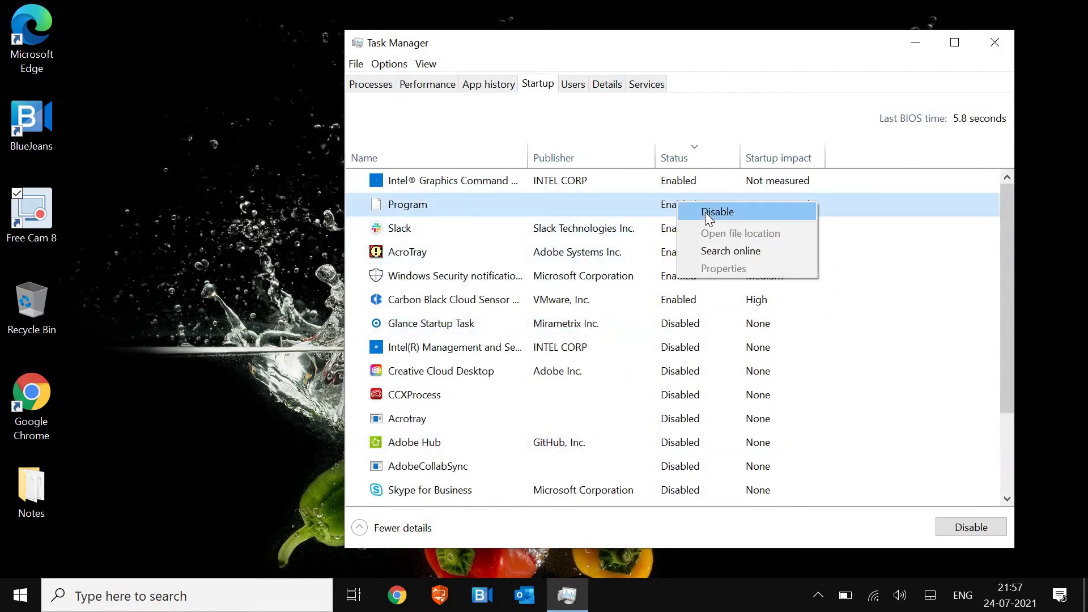
click(685, 381)
click(685, 378)
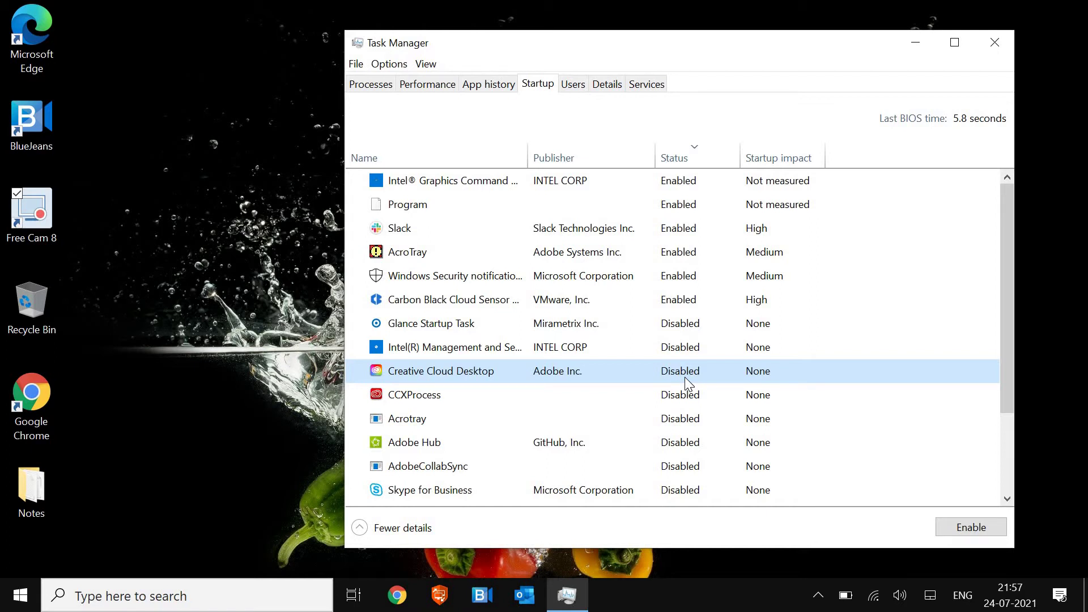
click(993, 44)
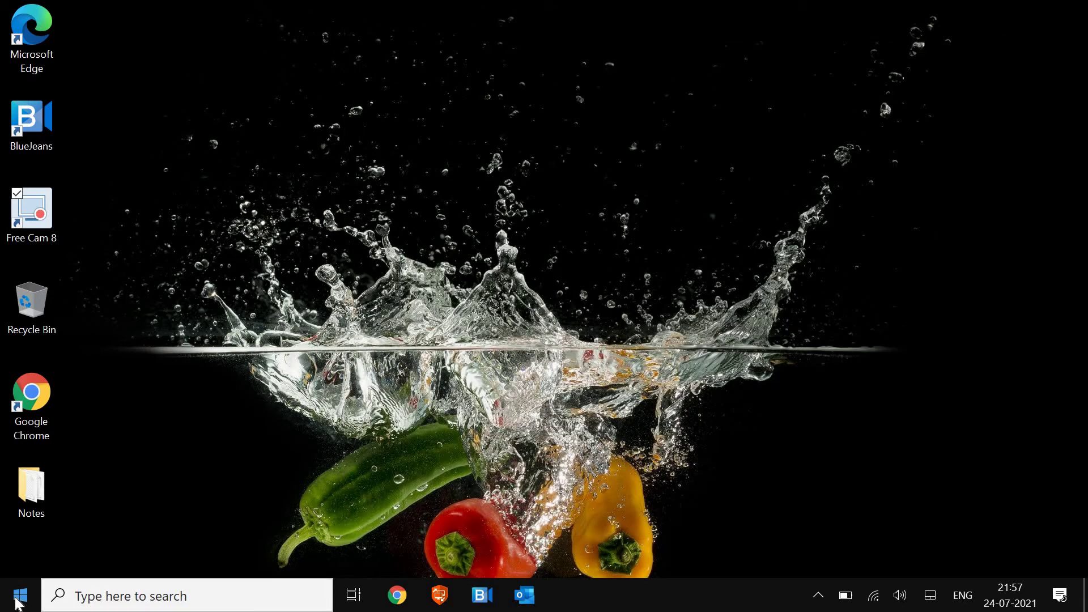
- Open Run from the Start button's right-click menu and enter cleanmgr
right_click(20, 602)
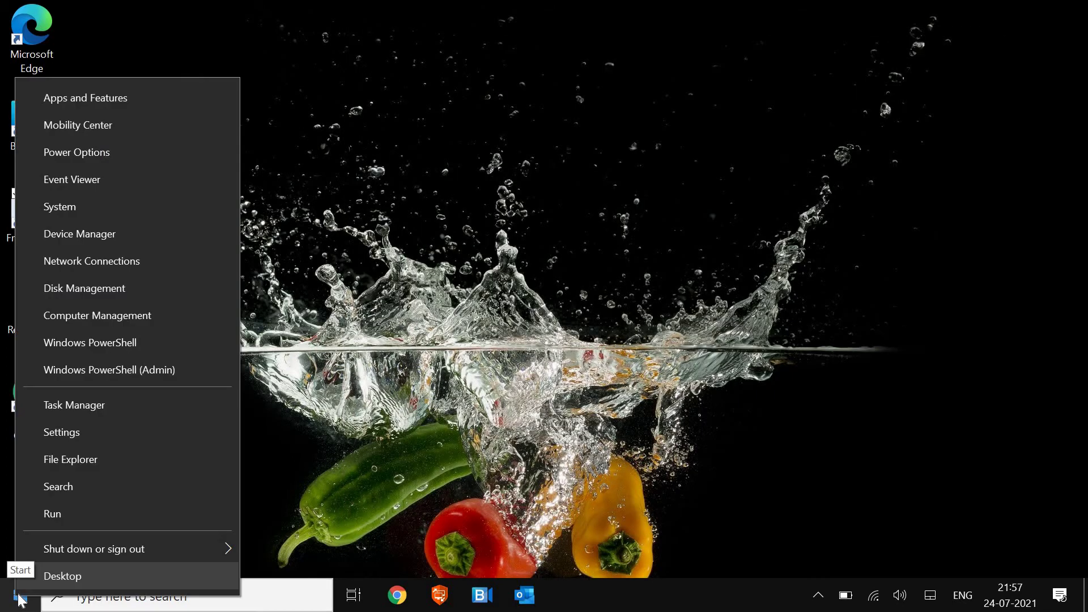
click(53, 518)
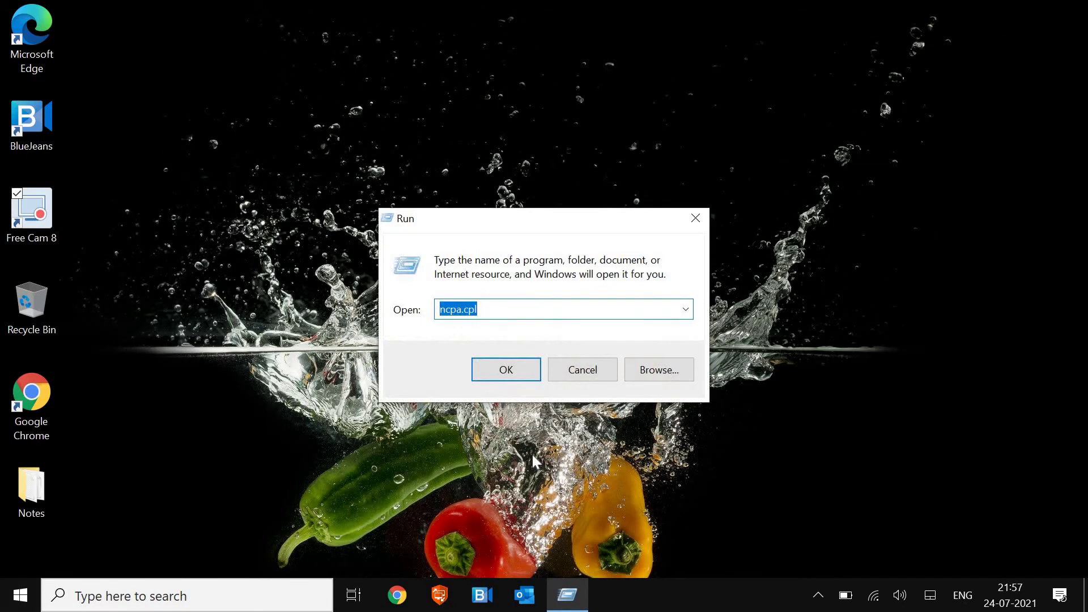
text(cleanmgr)
- Tick DirectX Shader Cache, Delivery Optimization Files, Recycle Bin and Temporary files, then permanently delete 23.7 MB
click(531, 376)
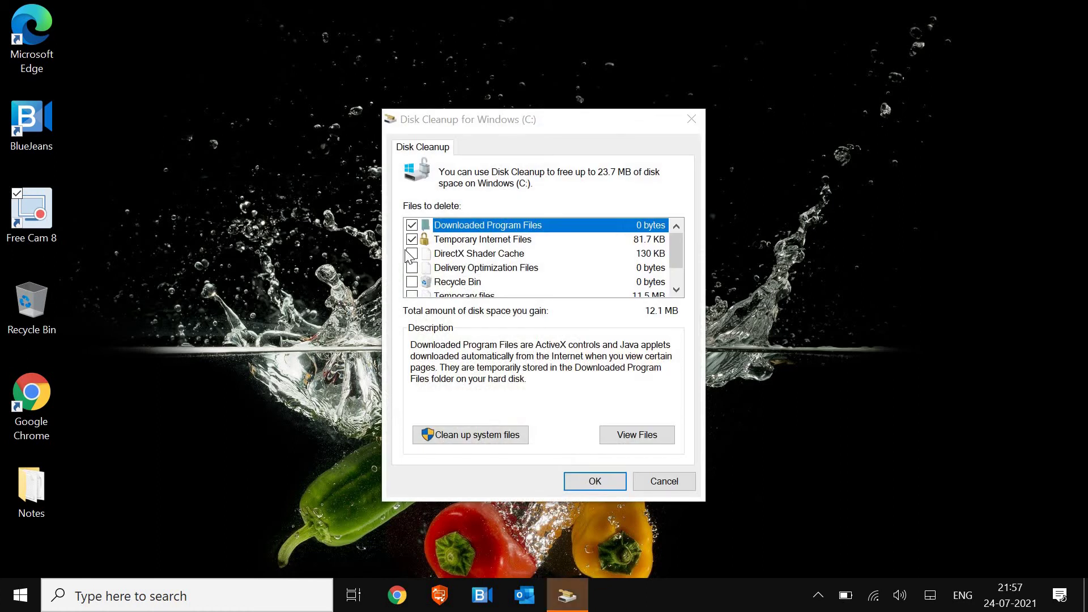
click(412, 253)
click(411, 267)
click(412, 282)
scroll(418, 272, down, 1)
click(413, 269)
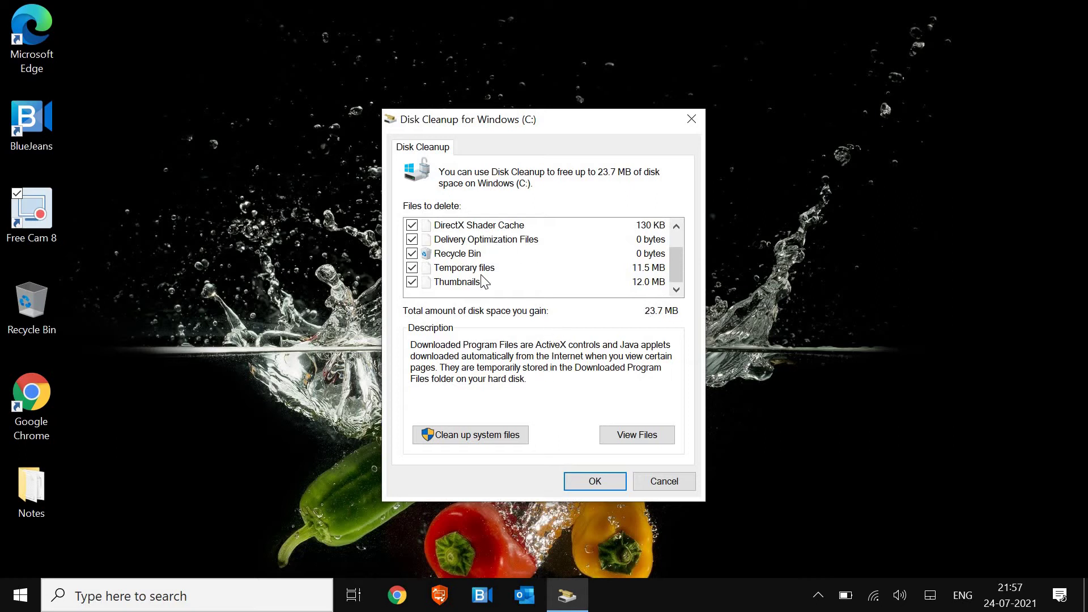
scroll(483, 282, up, 1)
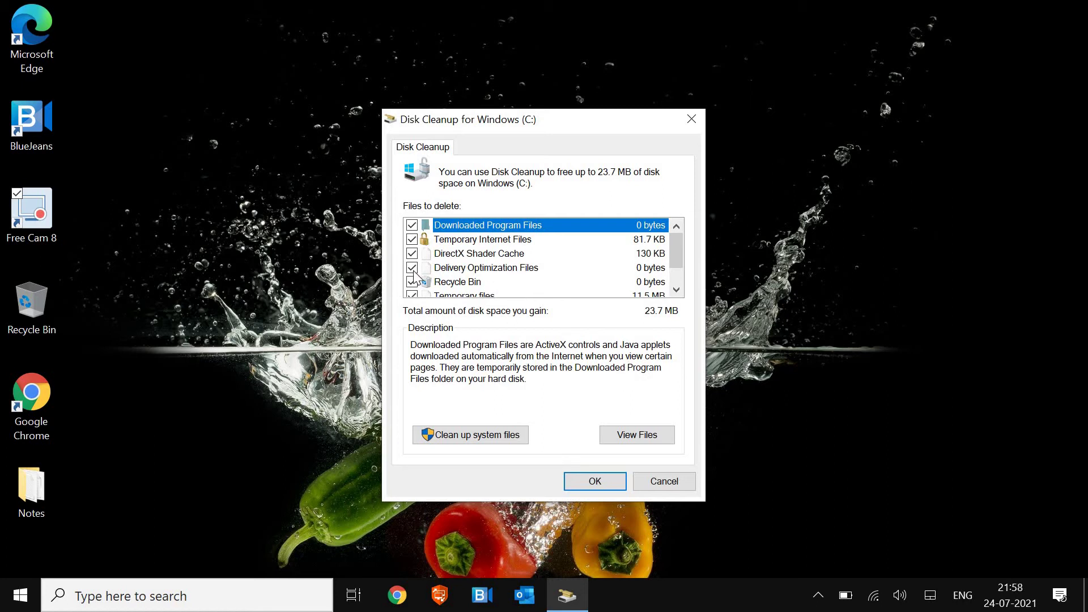
click(576, 481)
click(573, 309)
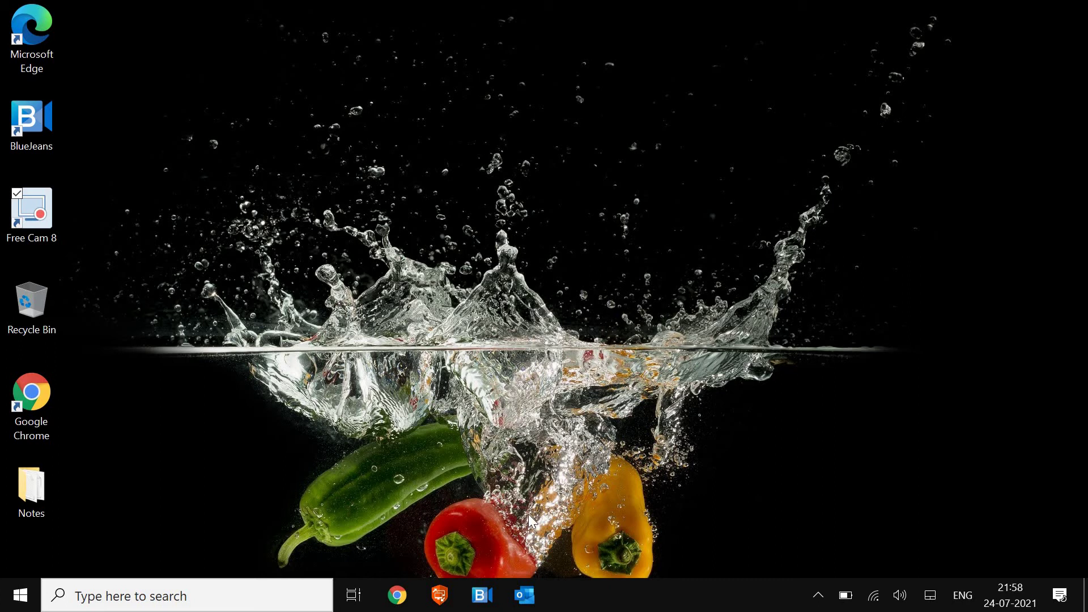
- Bring up Chrome maximized and search Google for malwarebytes
click(397, 595)
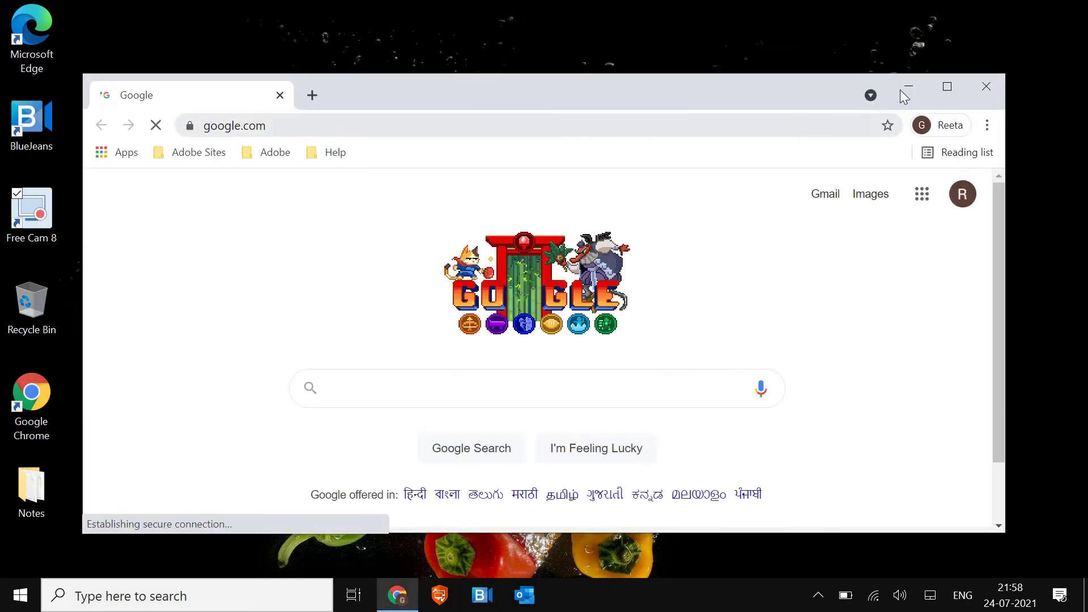
click(944, 87)
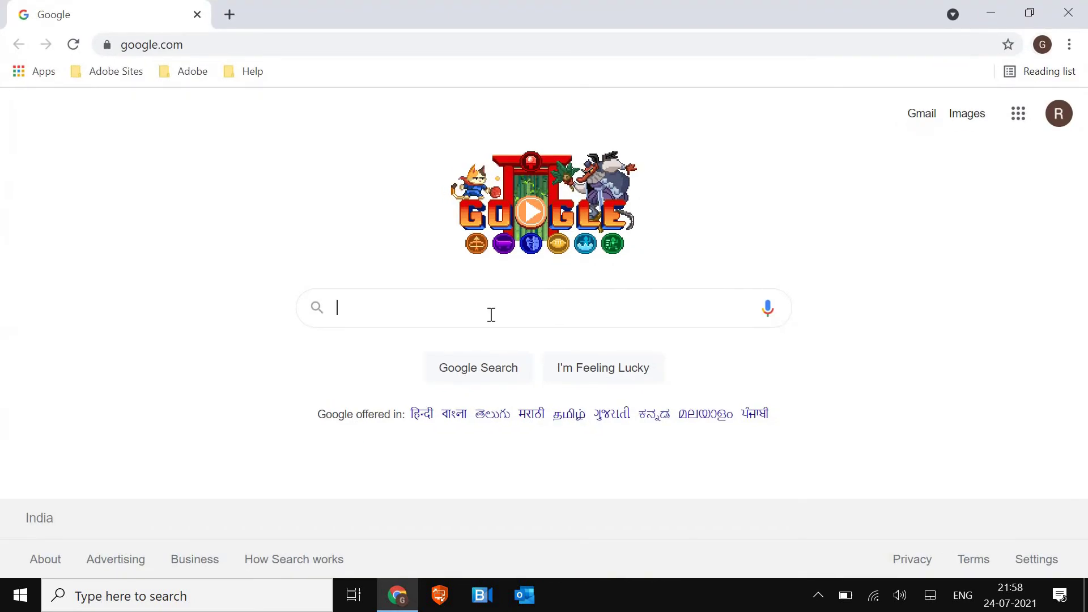
click(493, 306)
text(malwa)
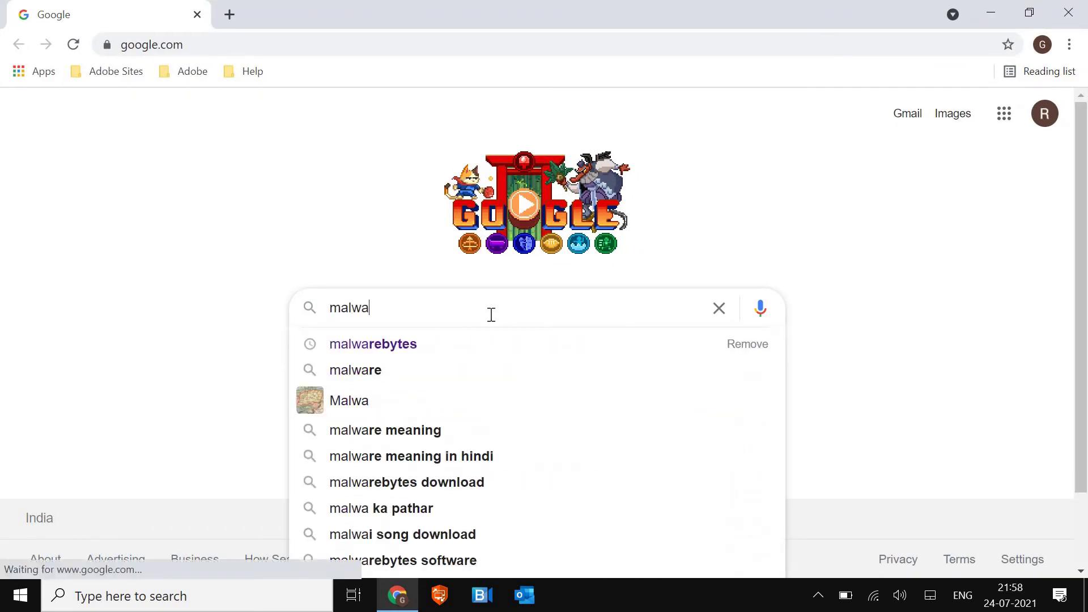
key(Down)
key(Return)
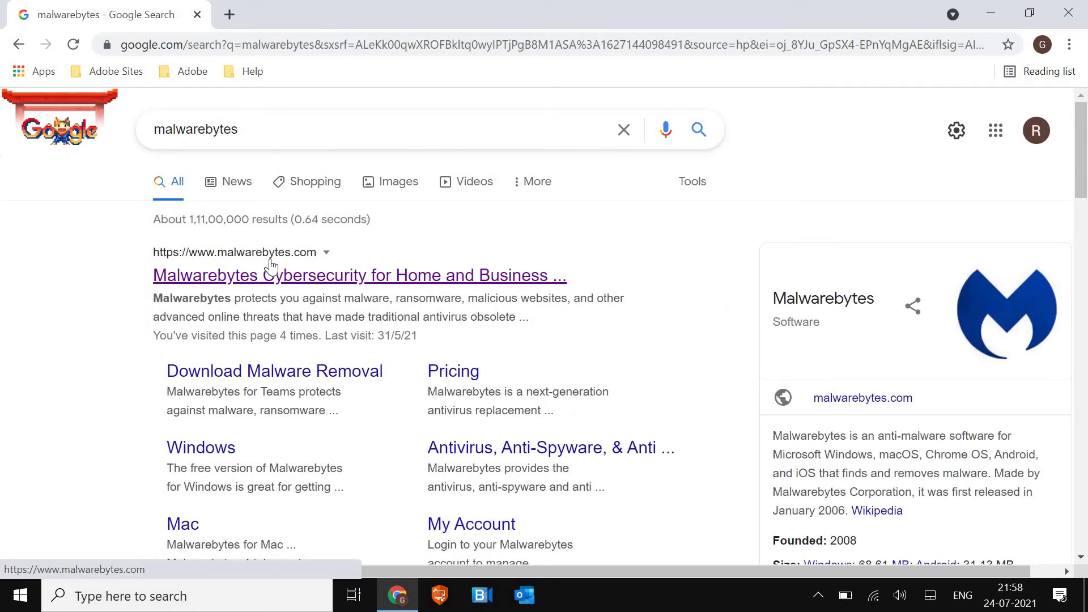
- Open the malwarebytes.com result and scroll down to its Free Download banner
click(334, 282)
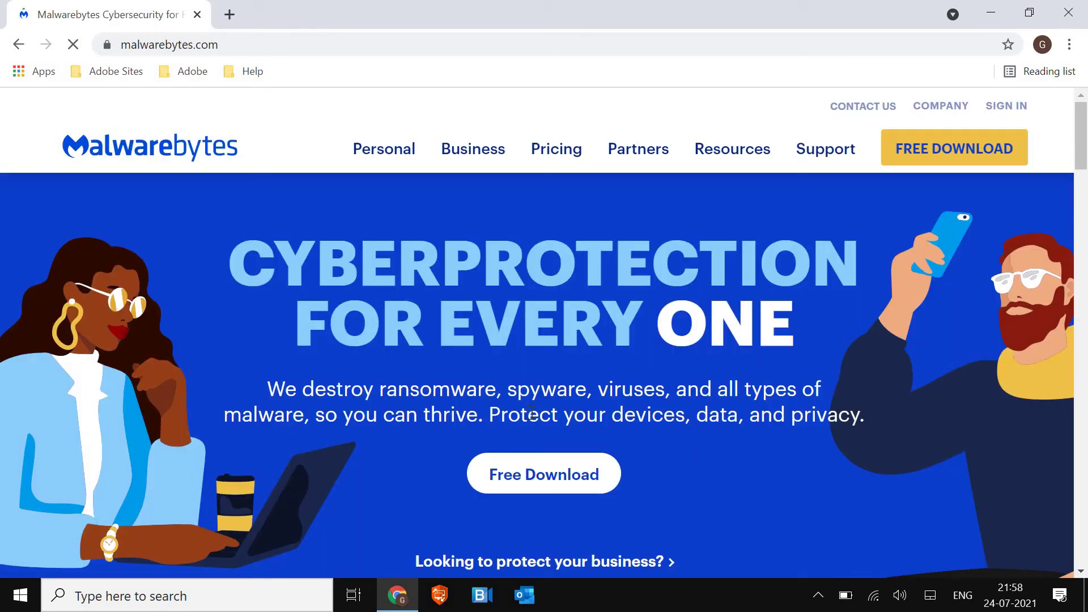
scroll(532, 415, down, 2)
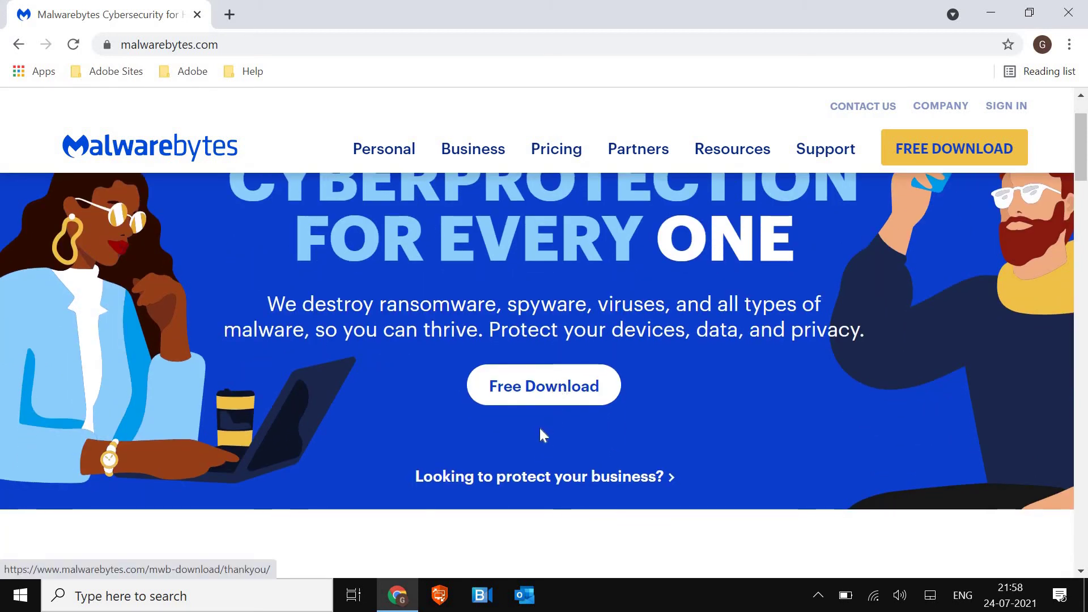